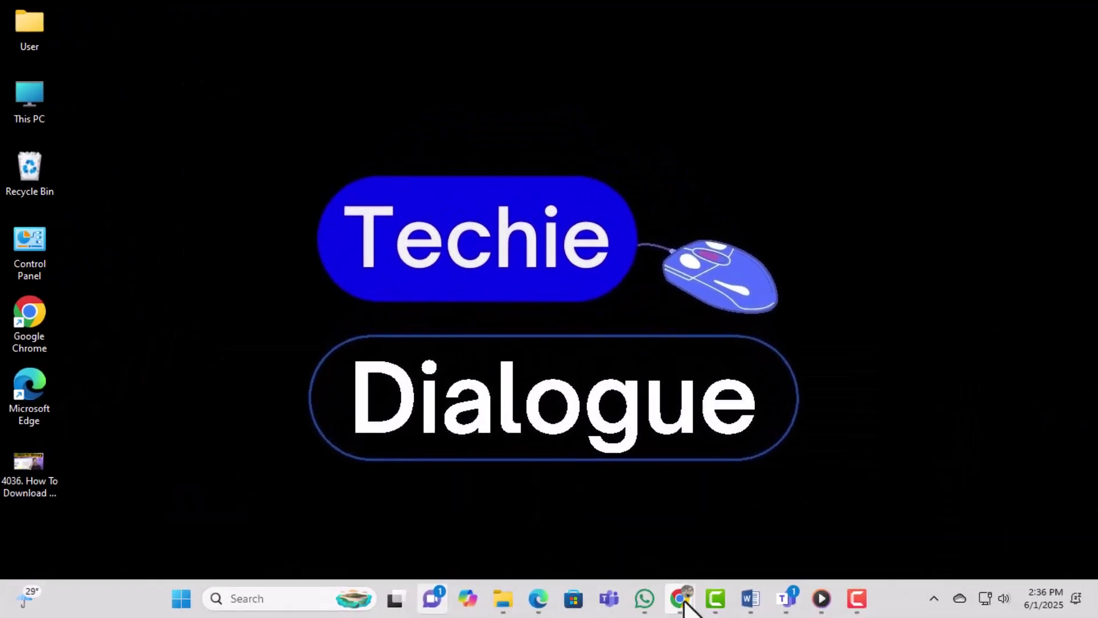
# Bring Chrome forward and switch to the Meta Business Suite tab for Unity Tees.
pyautogui.moveTo(679, 597)
pyautogui.click(751, 540)
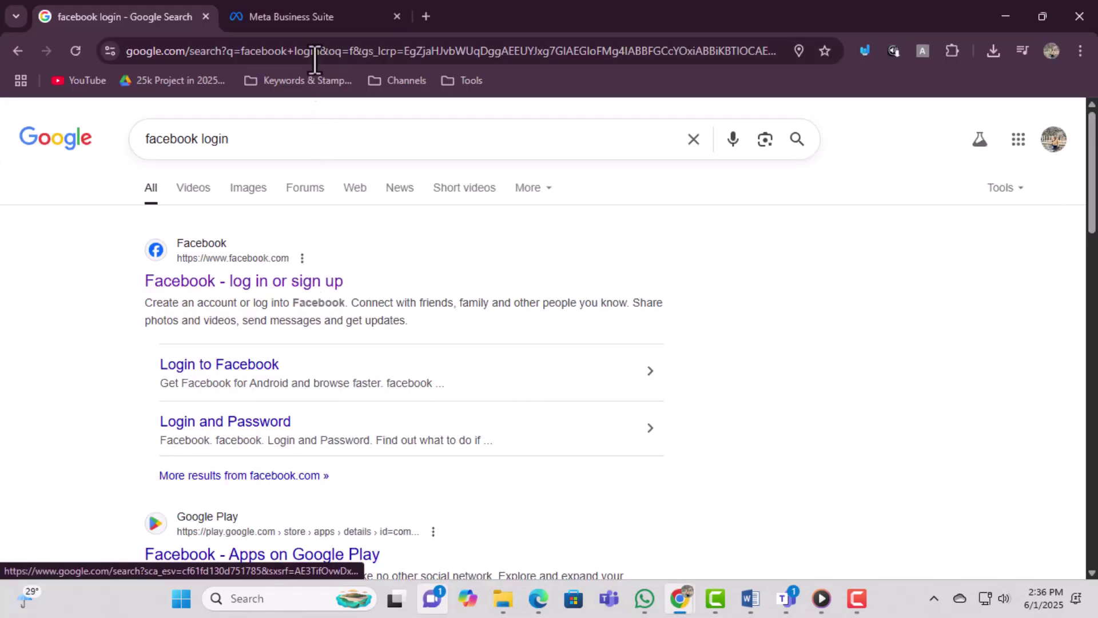
pyautogui.click(311, 19)
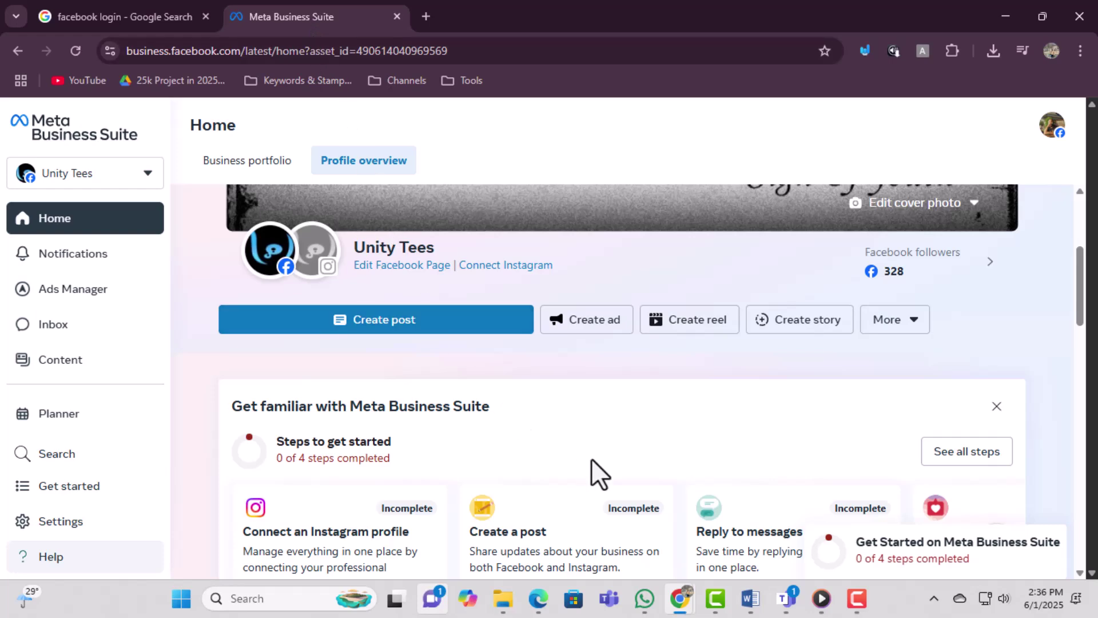
pyautogui.scroll(2, 595, 460)
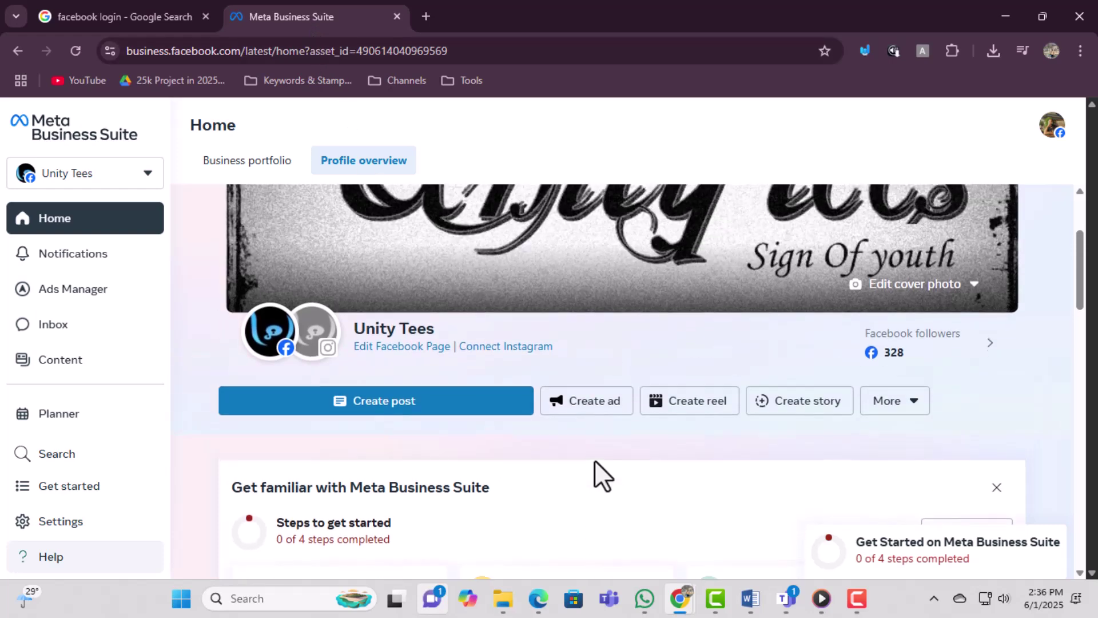
pyautogui.scroll(-2, 599, 466)
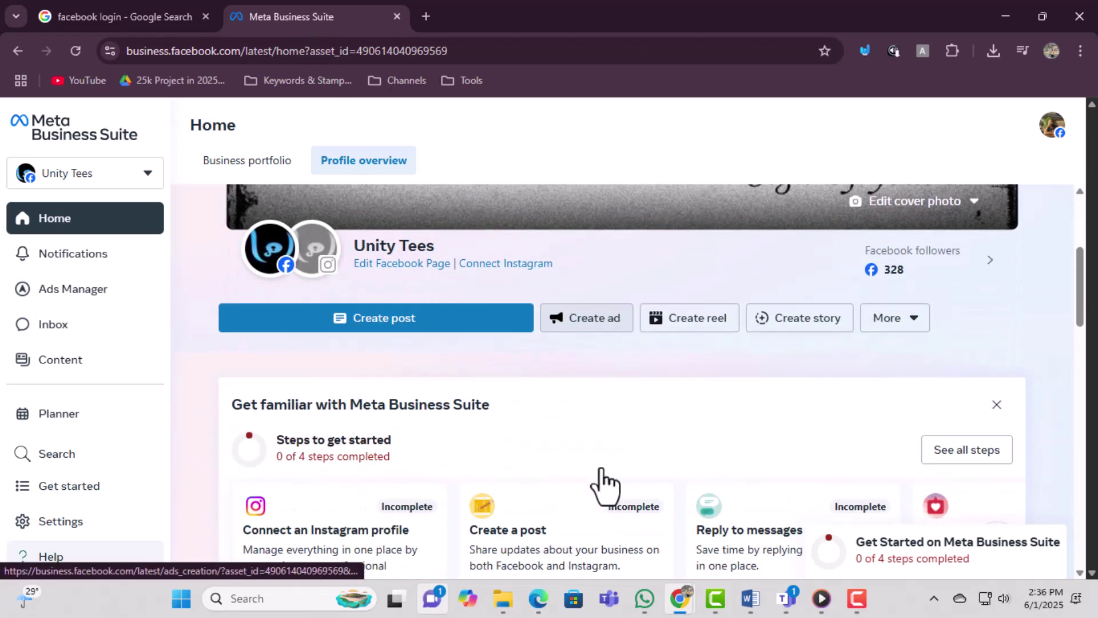
# Open the Unity Tees post composer and choose to add a video from the computer.
pyautogui.click(436, 326)
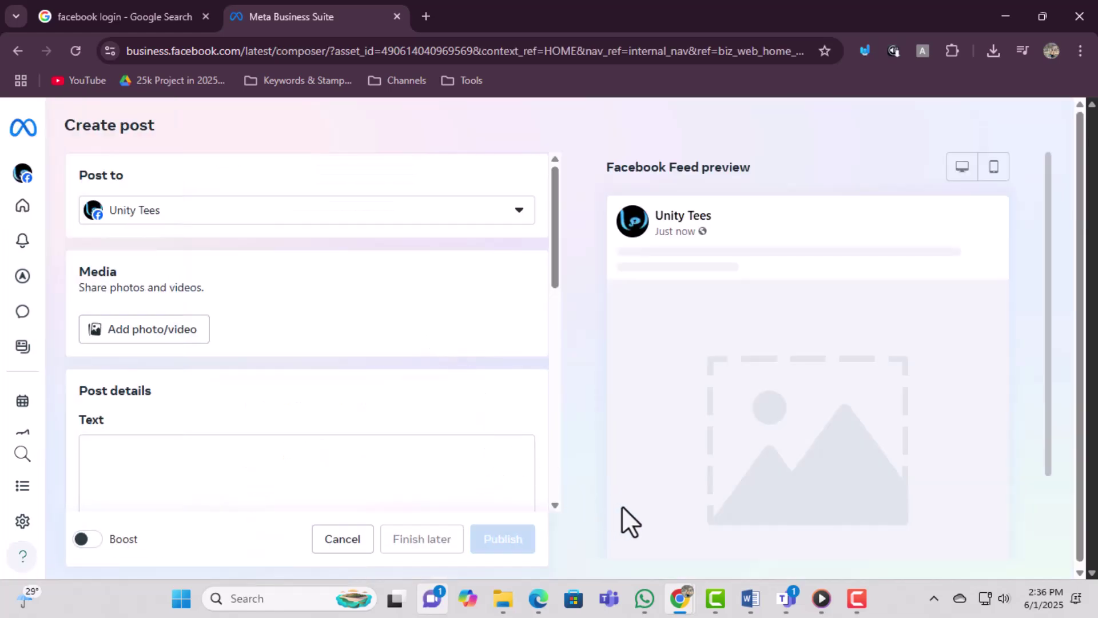
pyautogui.scroll(-2, 626, 523)
pyautogui.scroll(2, 626, 523)
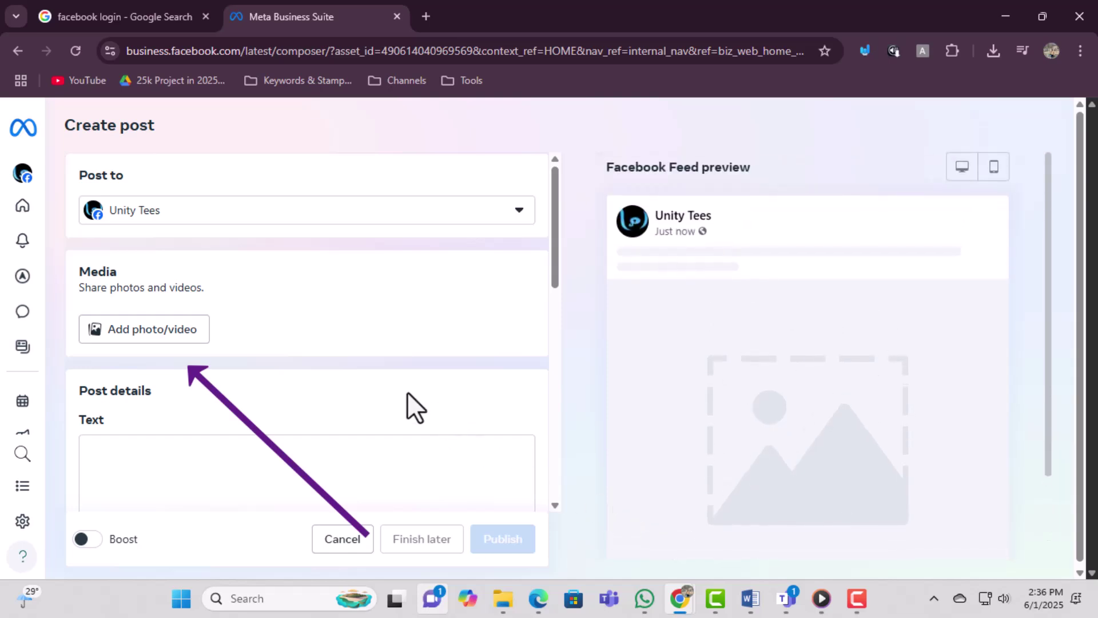
pyautogui.click(163, 333)
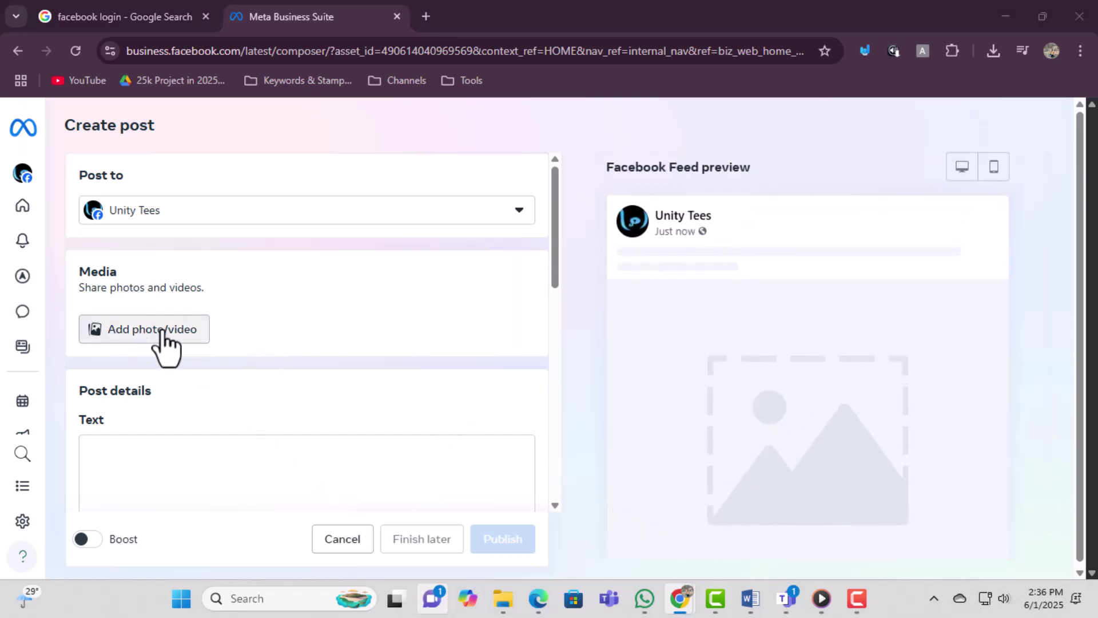
pyautogui.scroll(-3, 246, 268)
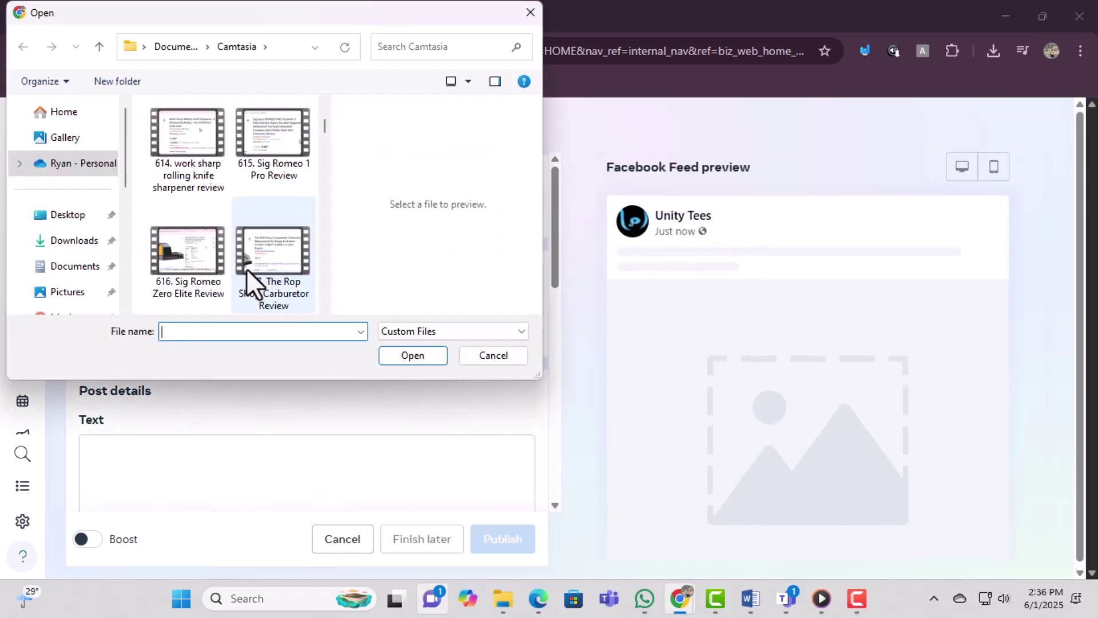
pyautogui.scroll(-3, 246, 269)
pyautogui.scroll(-5, 282, 296)
pyautogui.scroll(-1, 282, 294)
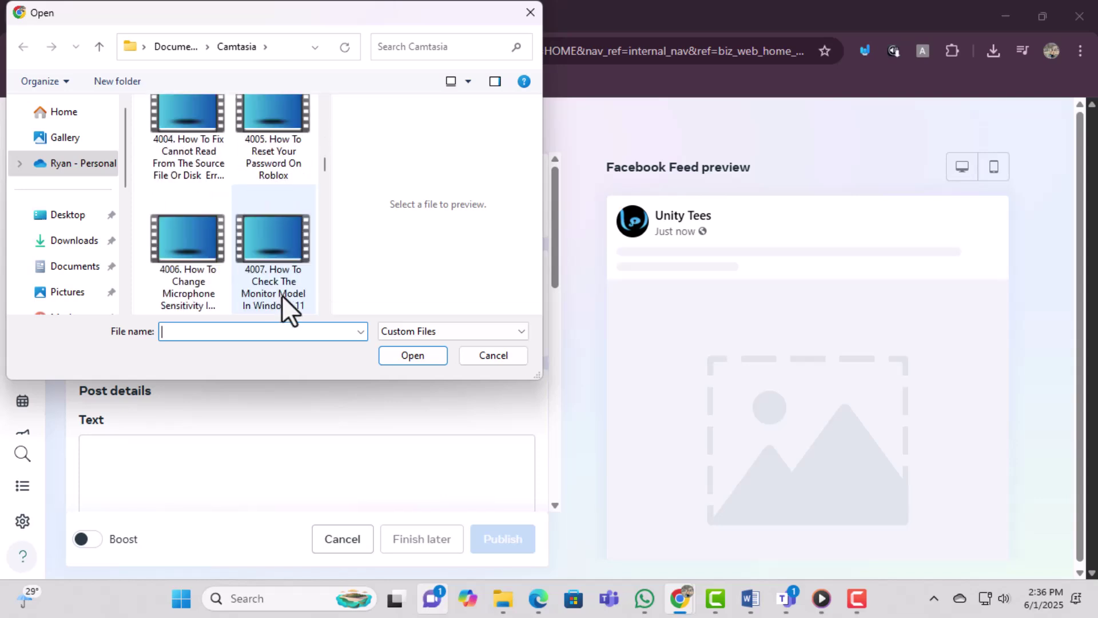
pyautogui.scroll(1, 282, 295)
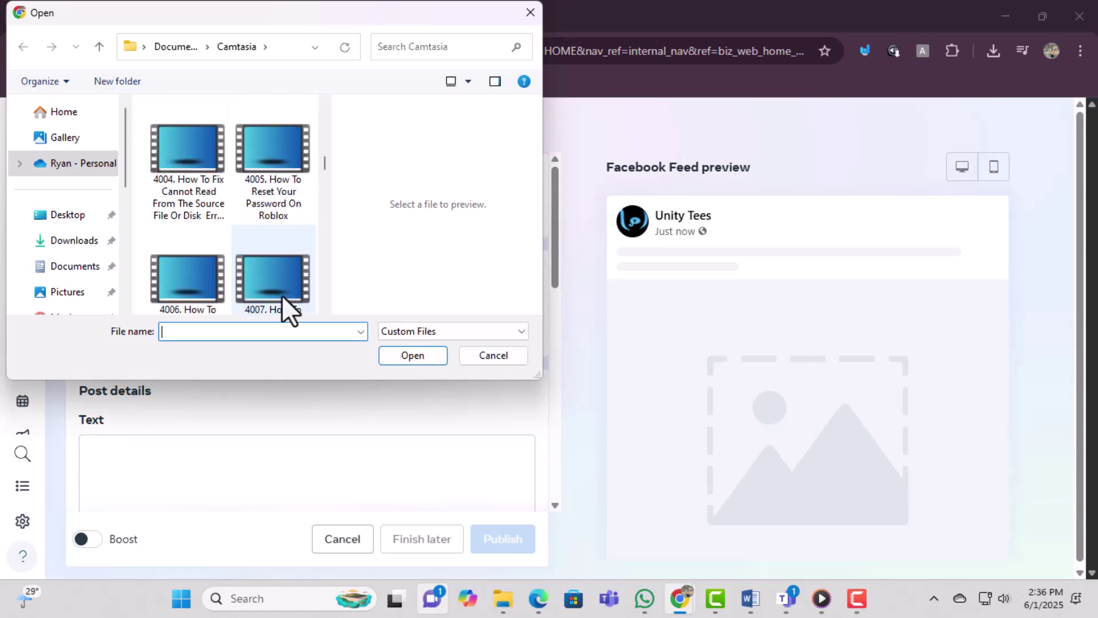
# Select video 4005 'How To Reset Your Password On Roblox' and start uploading it.
pyautogui.click(259, 171)
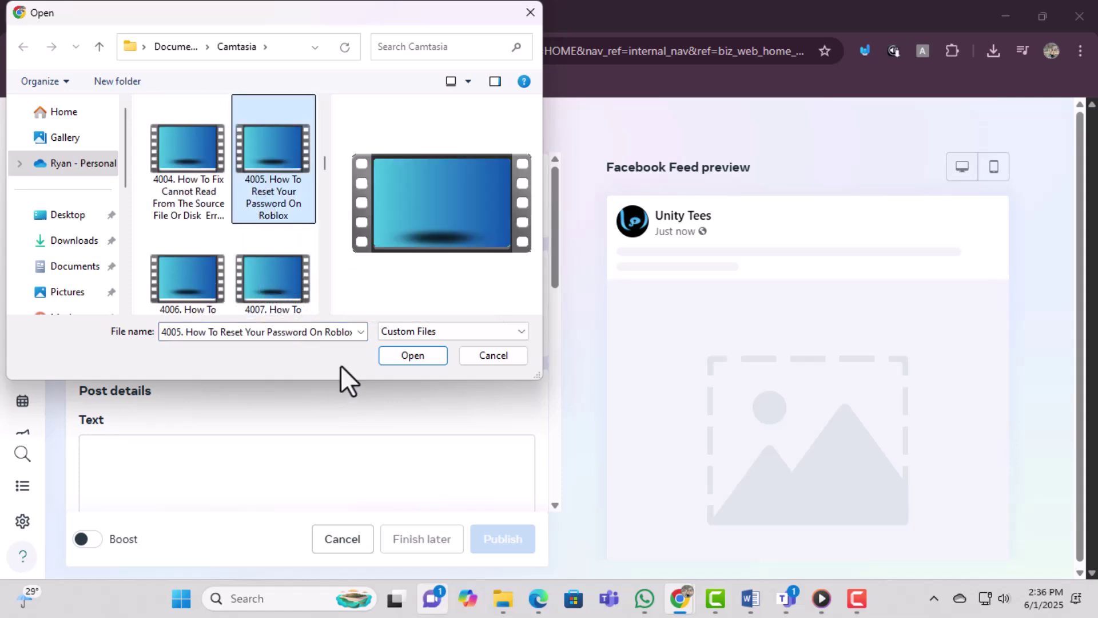
pyautogui.click(414, 355)
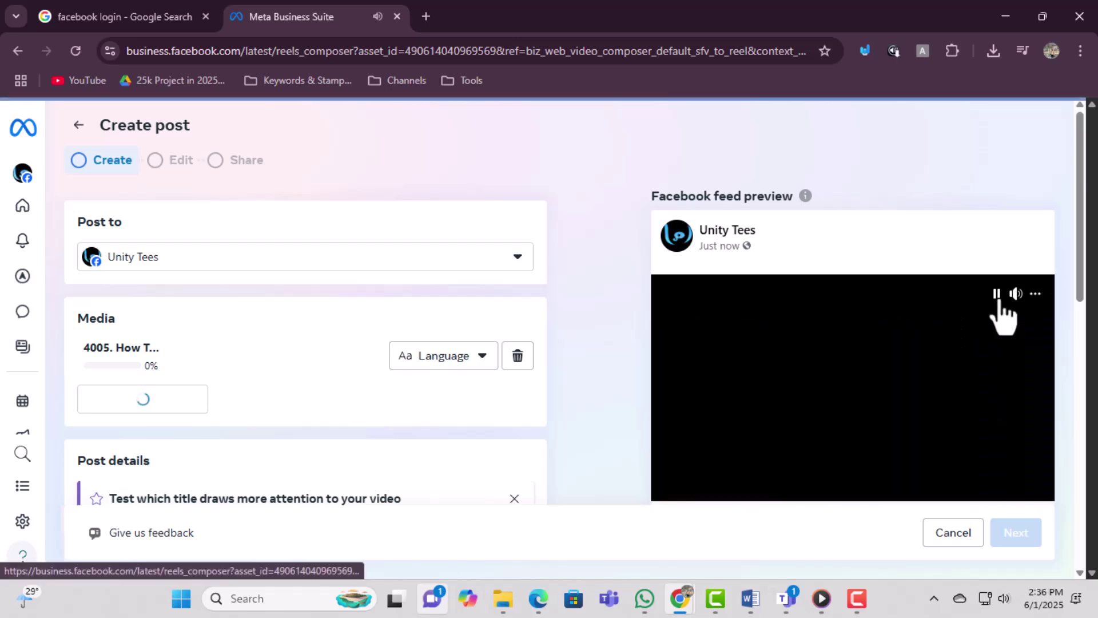
# Accept sharing the Roblox video as a reel, pausing the preview playback.
pyautogui.click(999, 296)
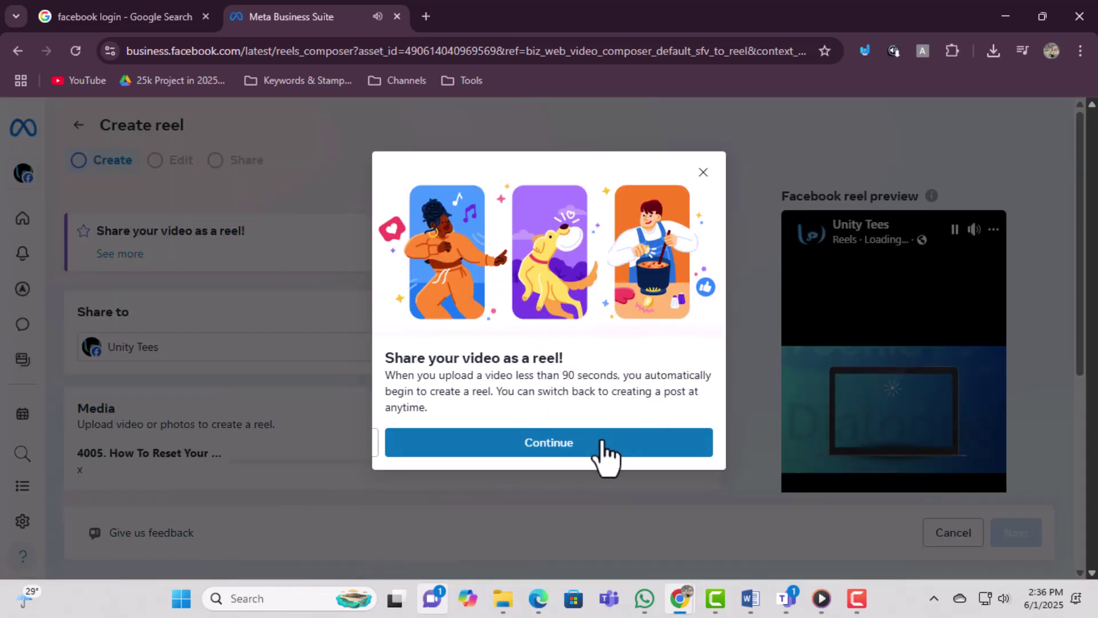
pyautogui.click(605, 442)
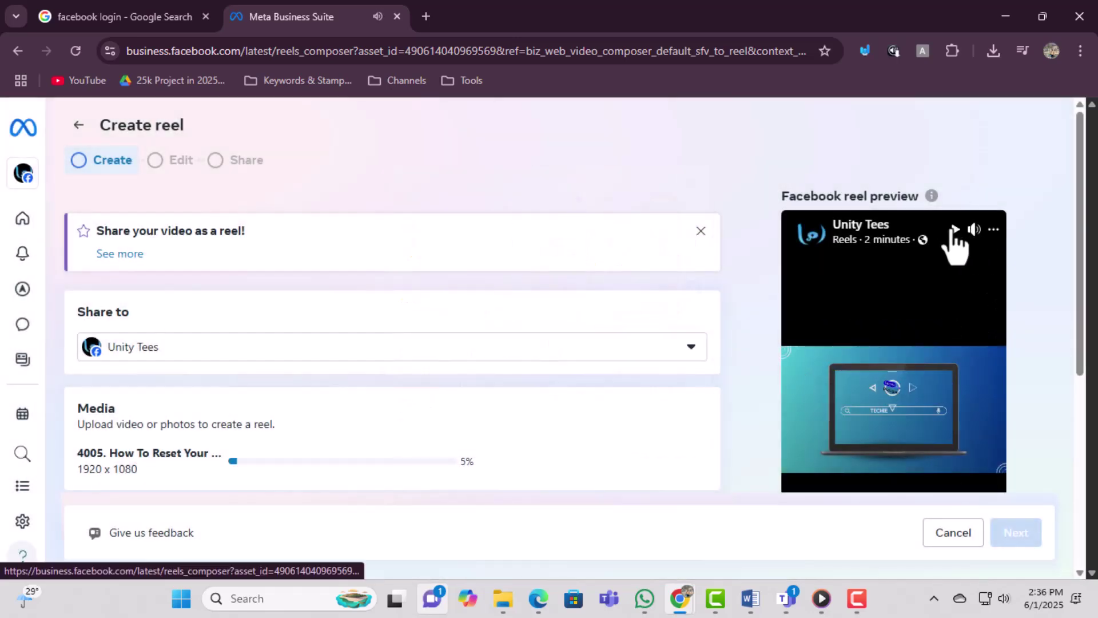
pyautogui.click(954, 230)
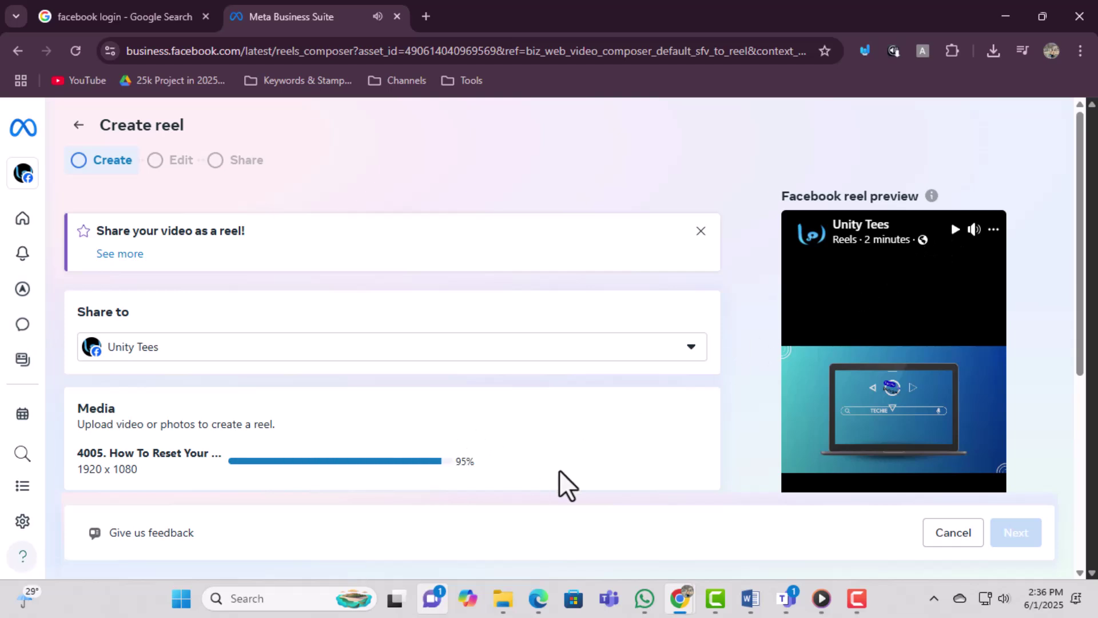
pyautogui.scroll(-1, 563, 460)
pyautogui.scroll(-1, 564, 460)
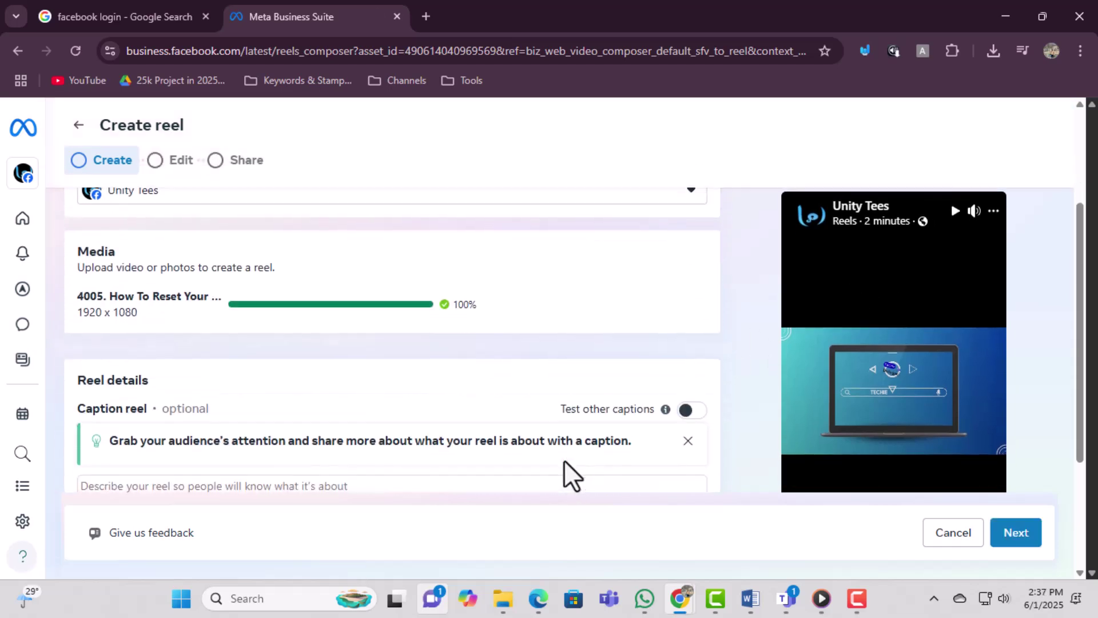
pyautogui.scroll(-1, 559, 467)
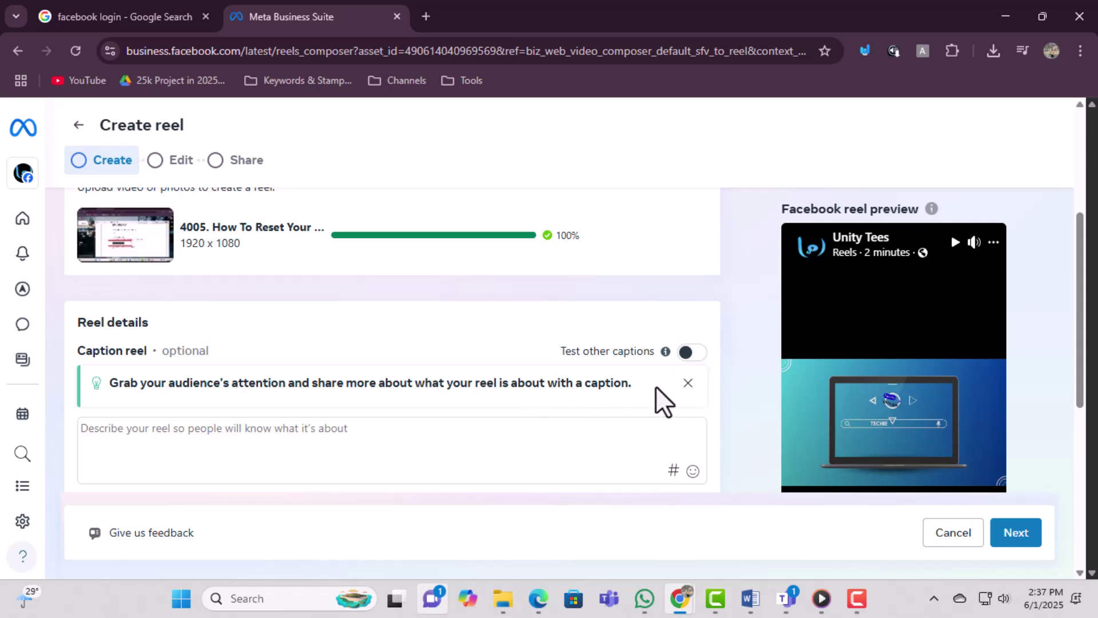
# Focus the reel caption field while the suggested thumbnail frames load.
pyautogui.click(491, 441)
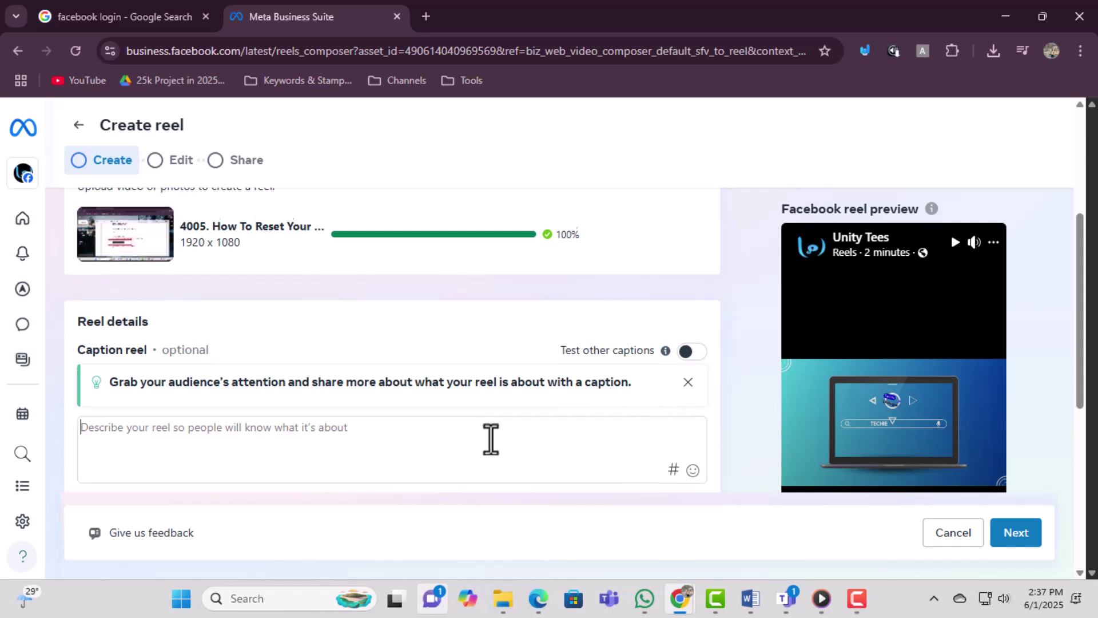
pyautogui.scroll(-2, 258, 296)
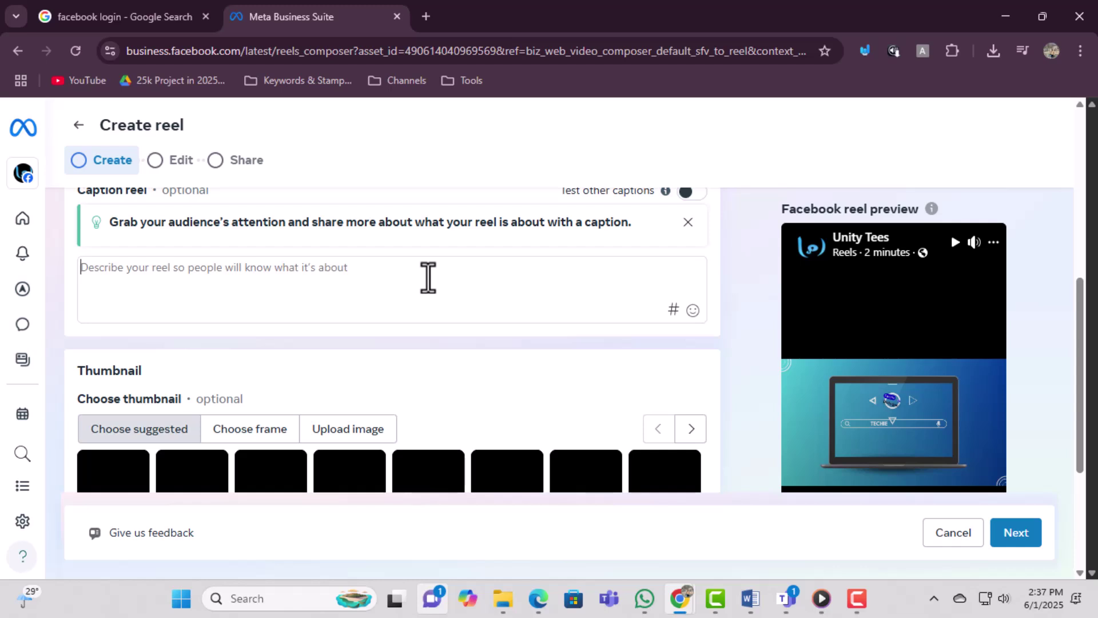
pyautogui.scroll(-1, 472, 369)
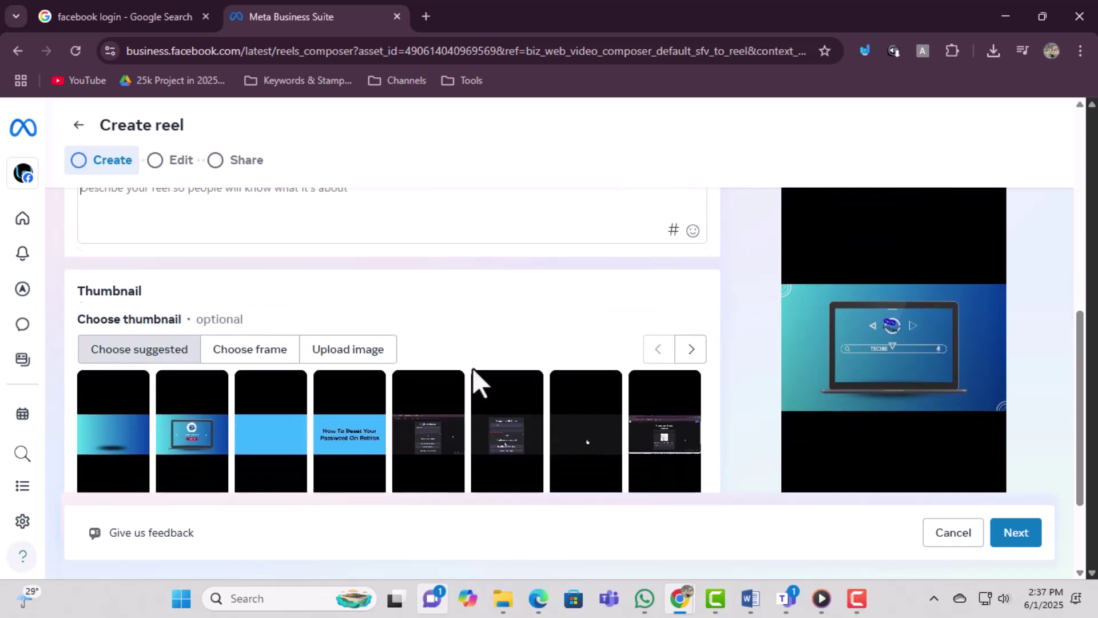
# Choose the Upload image thumbnail option and pick the Figma download image from the Desktop.
pyautogui.click(354, 354)
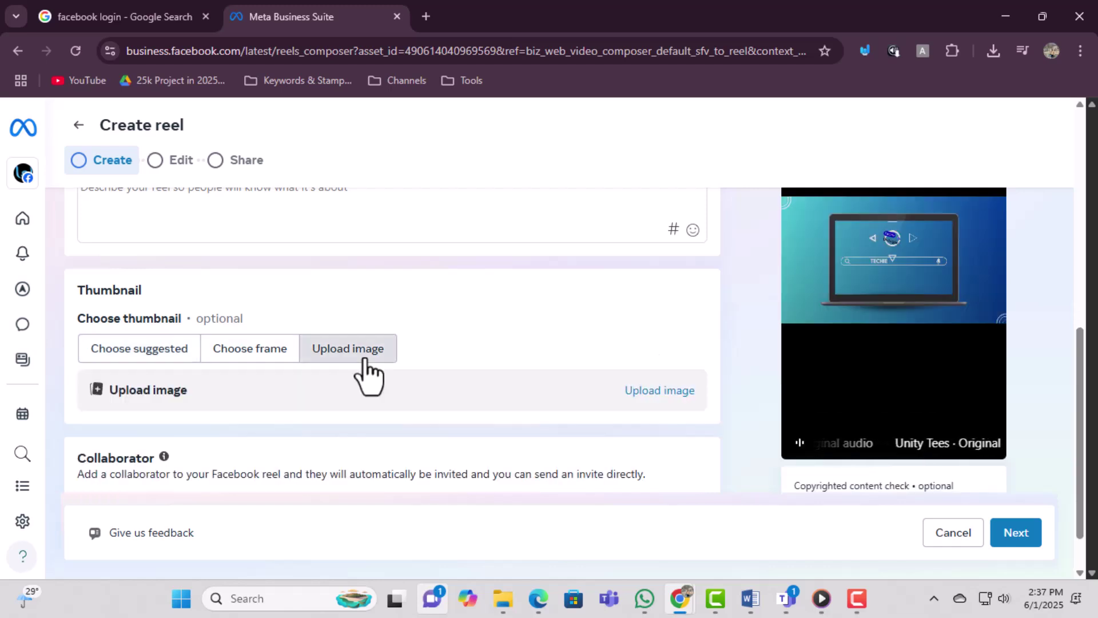
pyautogui.click(651, 399)
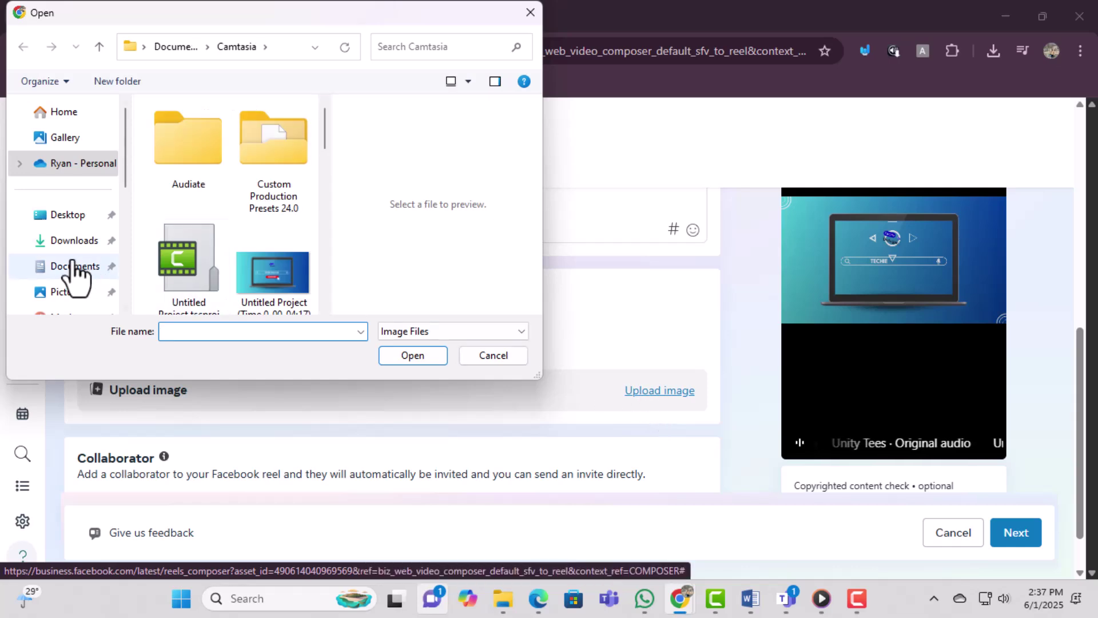
pyautogui.scroll(-1, 78, 286)
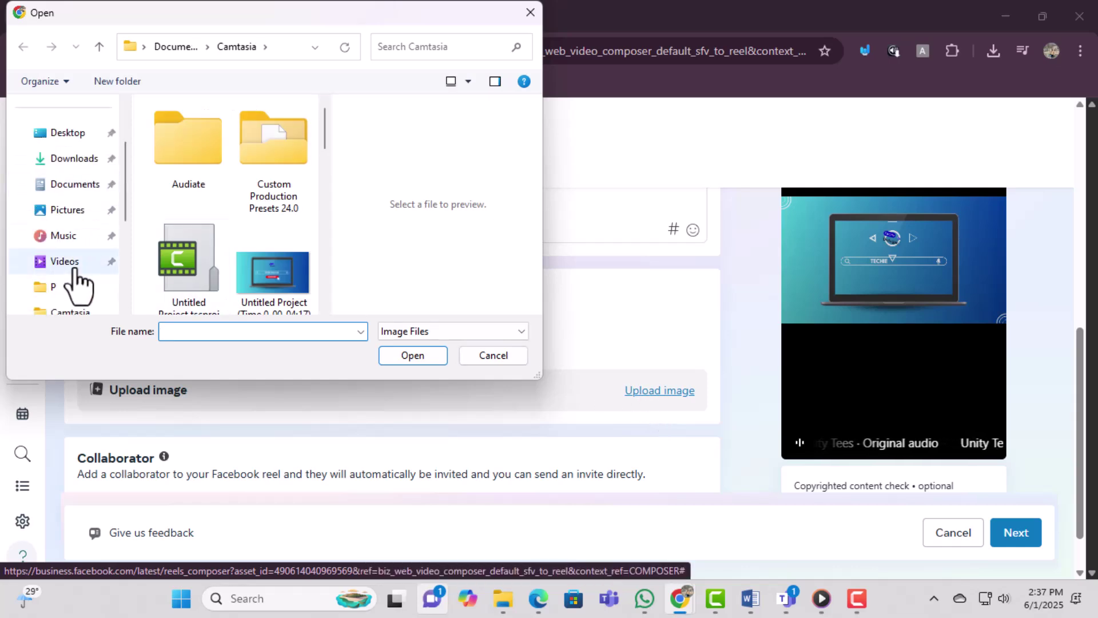
pyautogui.click(62, 134)
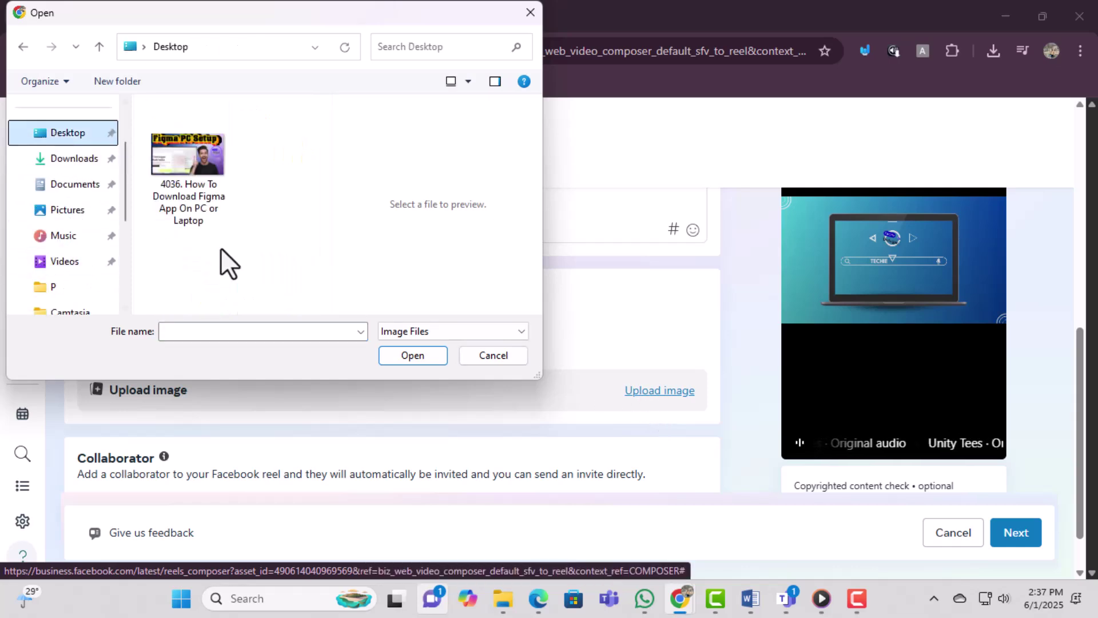
pyautogui.click(184, 193)
# Confirm the Figma image as the thumbnail and advance the reel to the Edit step.
pyautogui.click(401, 356)
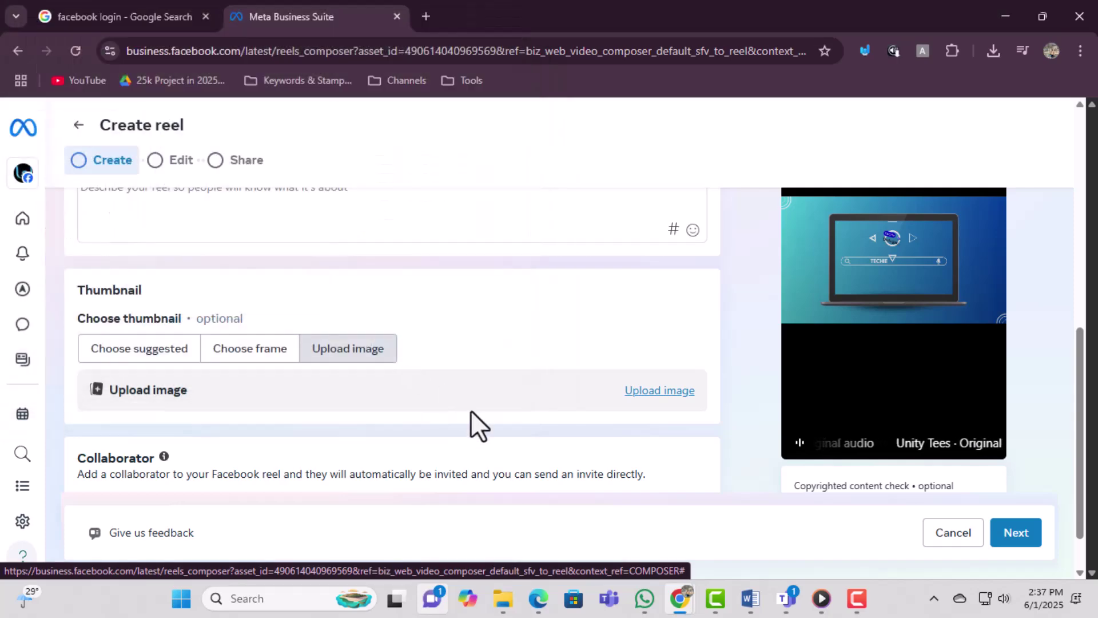
pyautogui.scroll(-2, 524, 468)
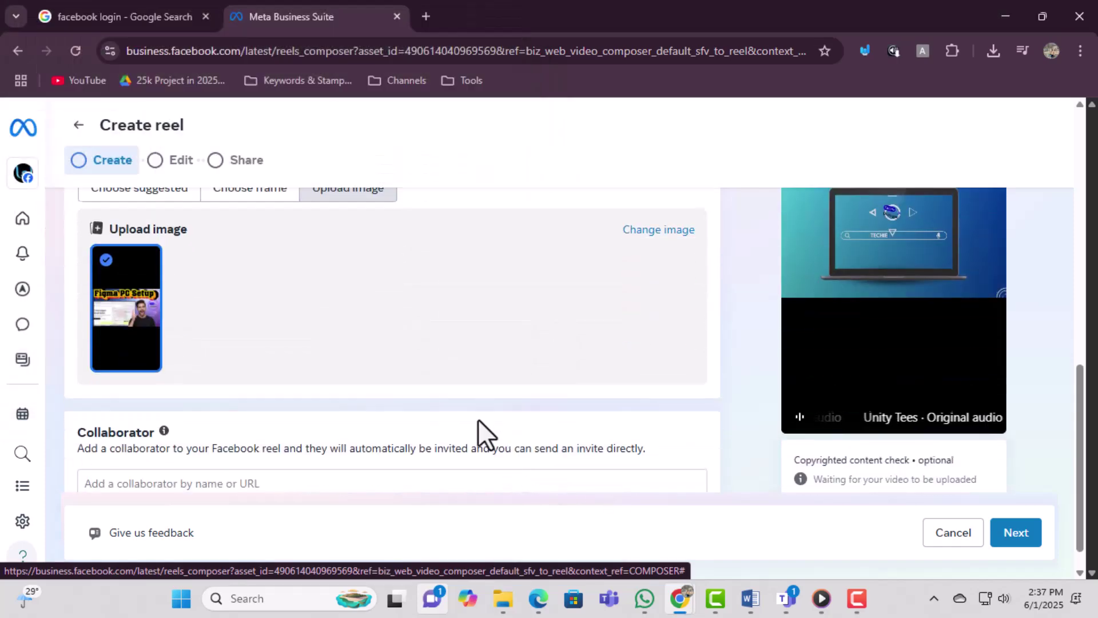
pyautogui.scroll(-1, 429, 438)
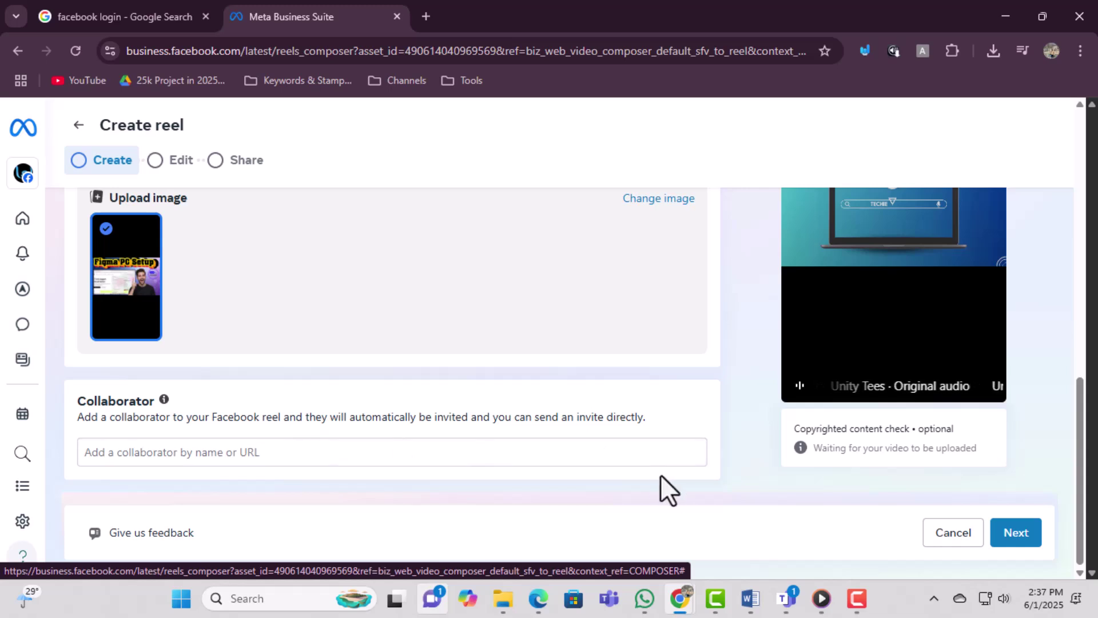
pyautogui.scroll(1, 652, 395)
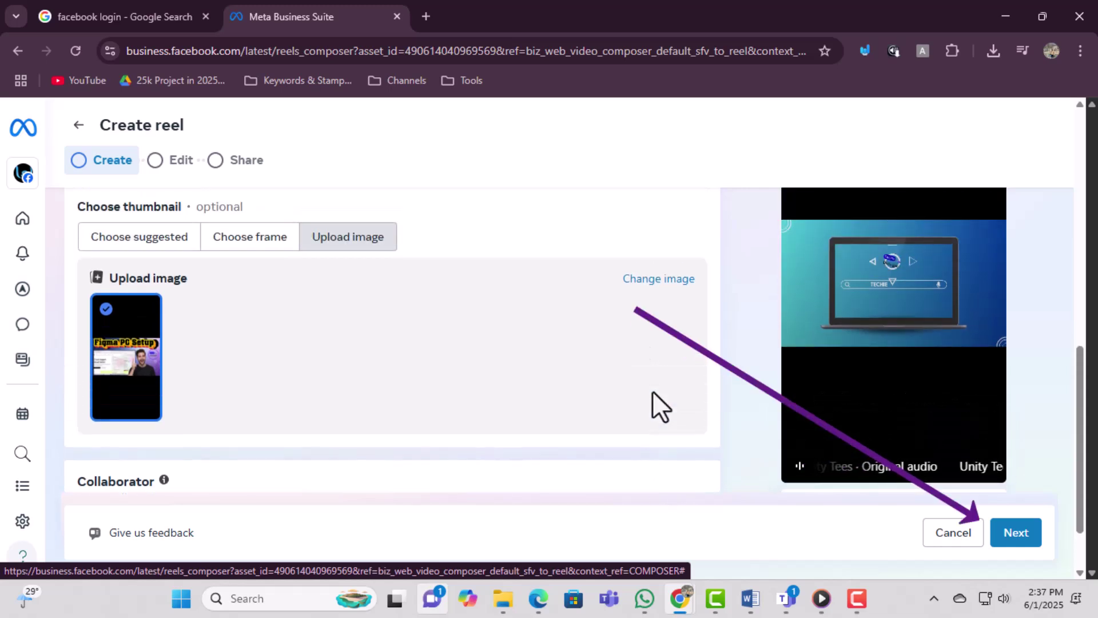
pyautogui.scroll(-1, 658, 394)
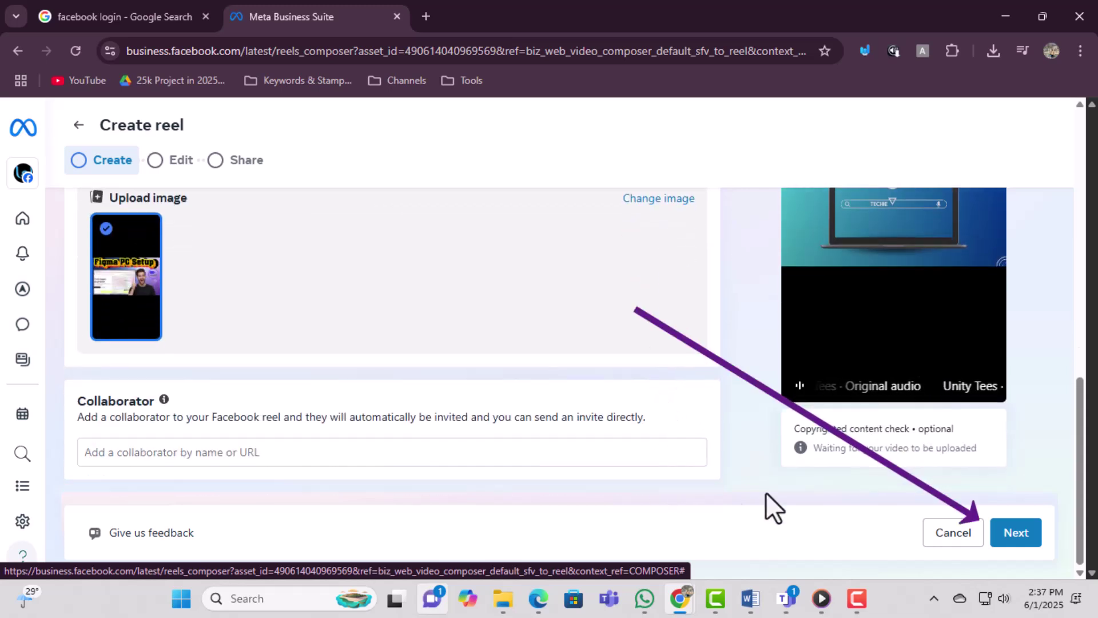
pyautogui.click(1018, 539)
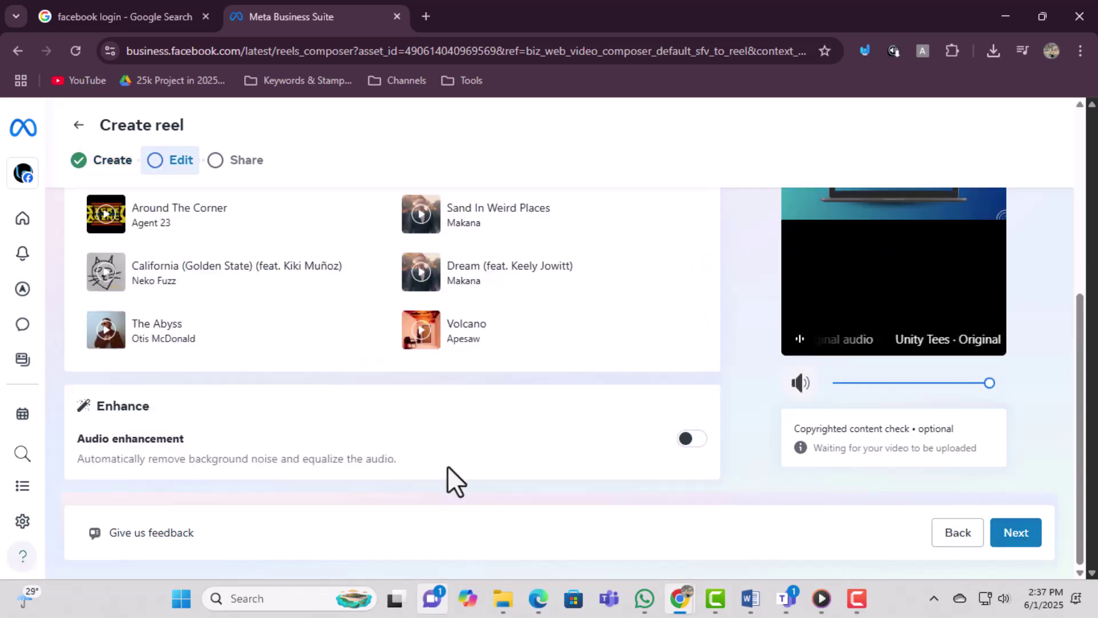
pyautogui.scroll(3, 452, 465)
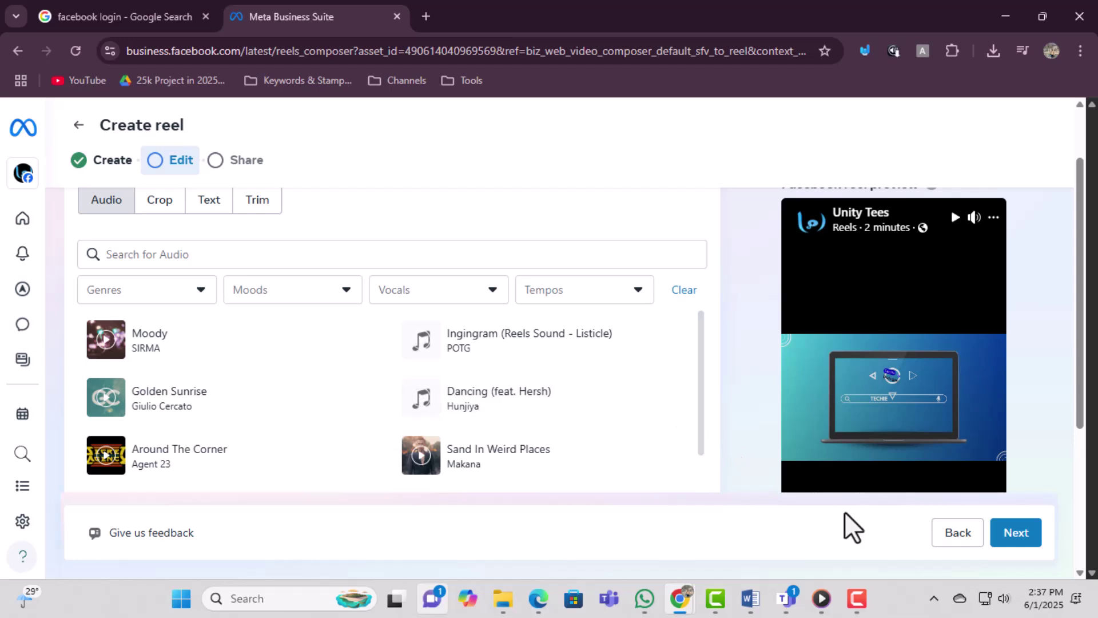
pyautogui.click(1019, 535)
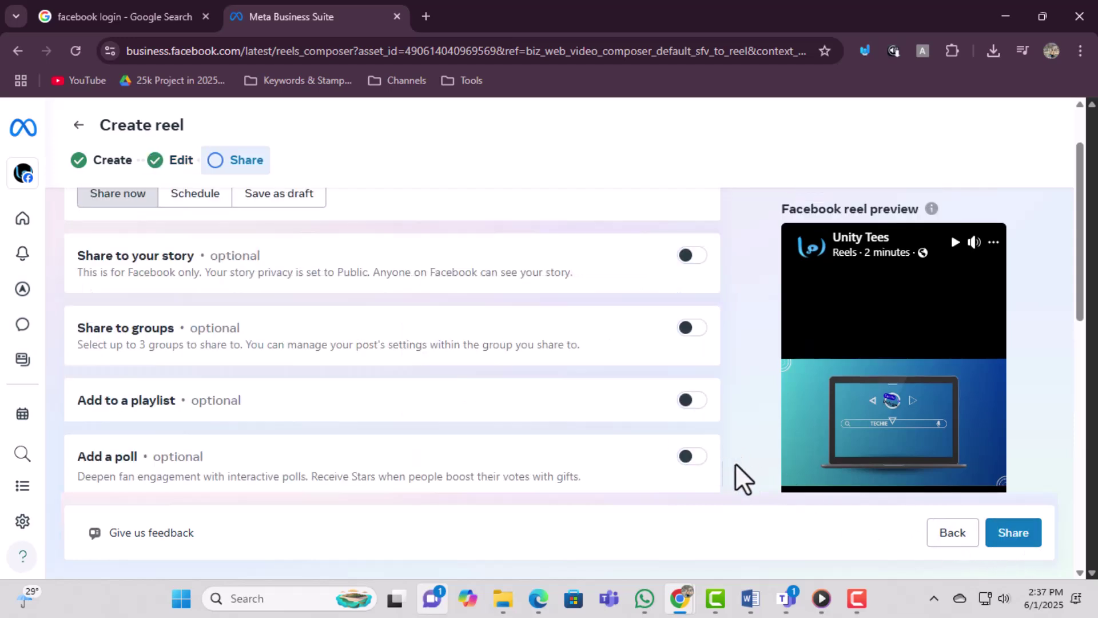
pyautogui.scroll(1, 735, 462)
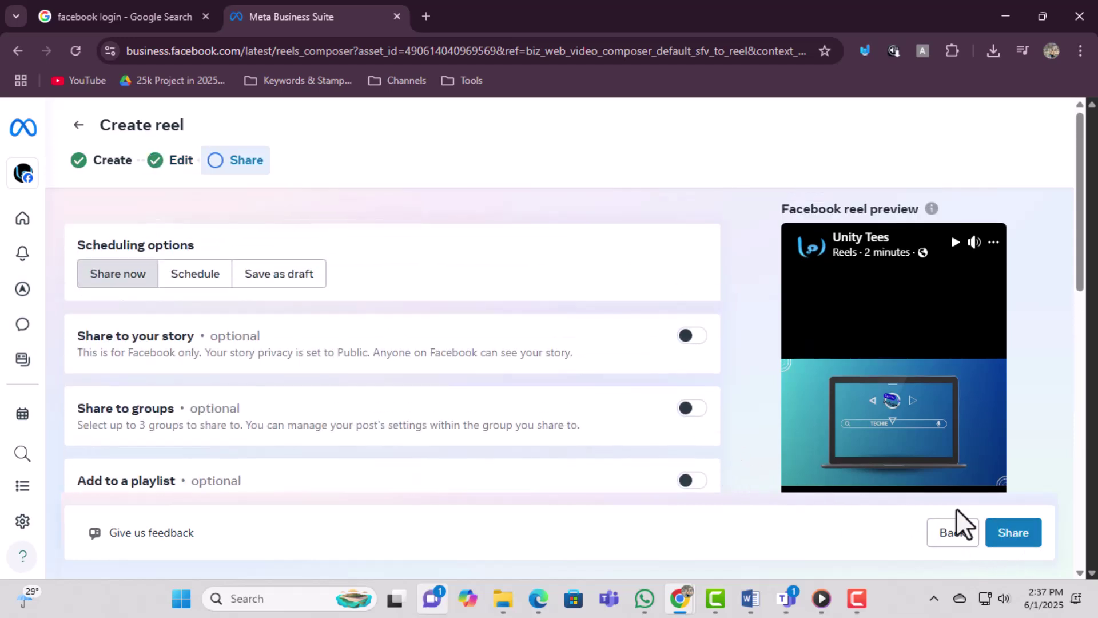
pyautogui.click(194, 284)
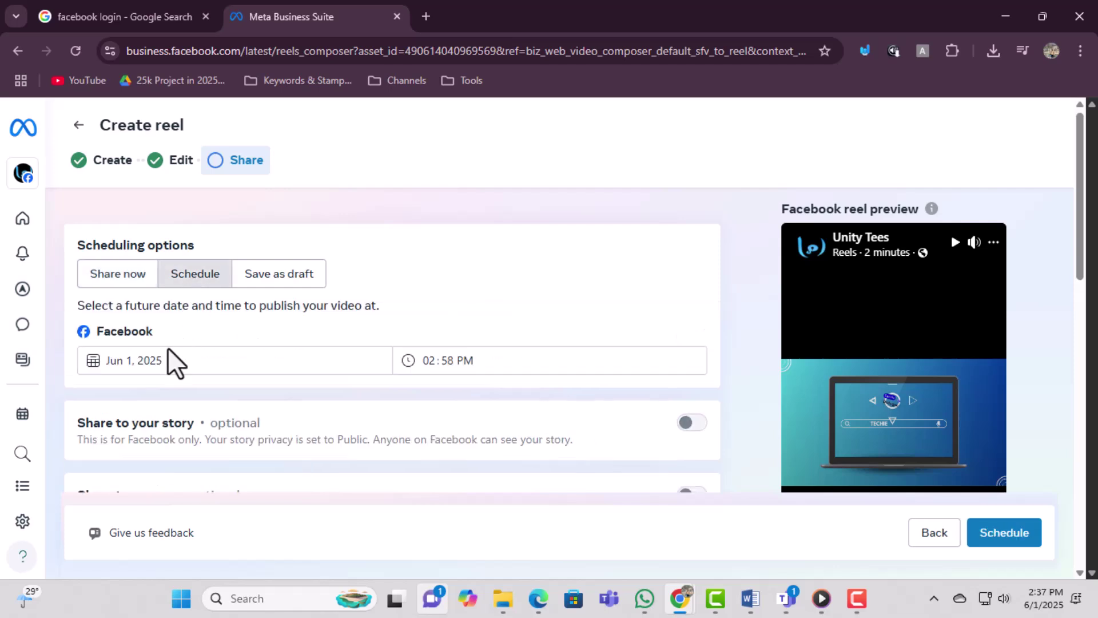
pyautogui.click(216, 359)
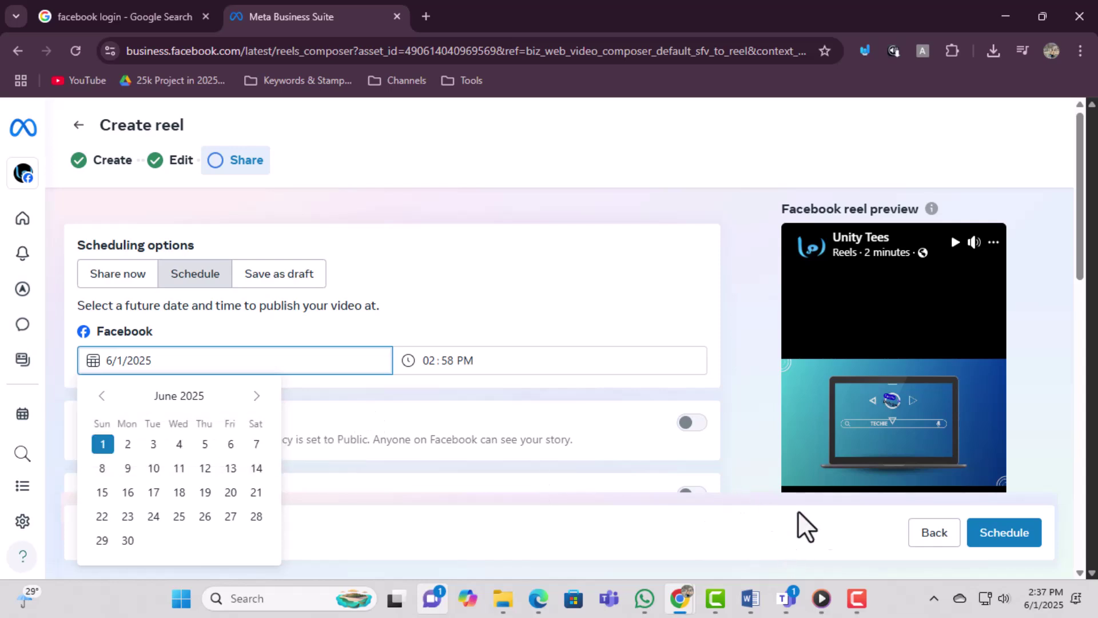
pyautogui.click(115, 274)
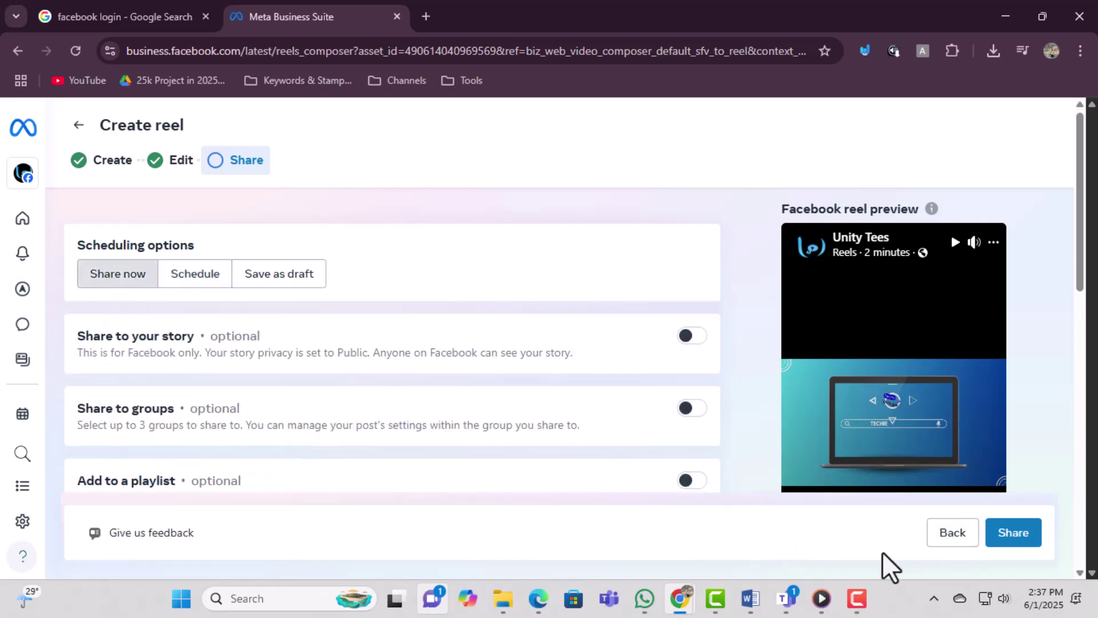